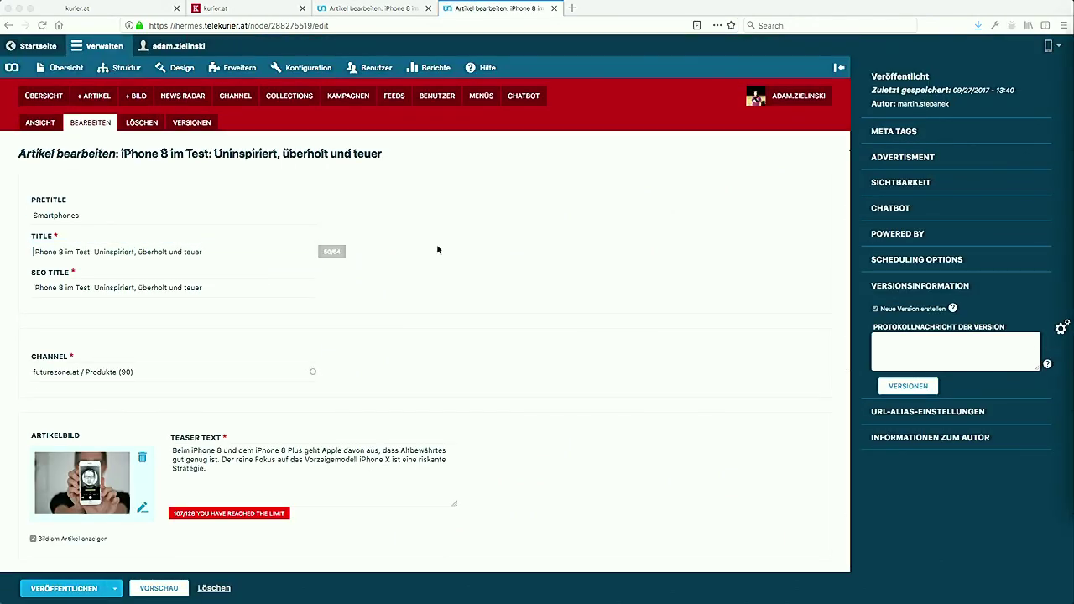
{"action": "key", "text": "super+l"}
{"action": "type", "text": "https://kurierat.rtrsupport.de/api/content/288275519"}
{"action": "key", "text": "Return"}
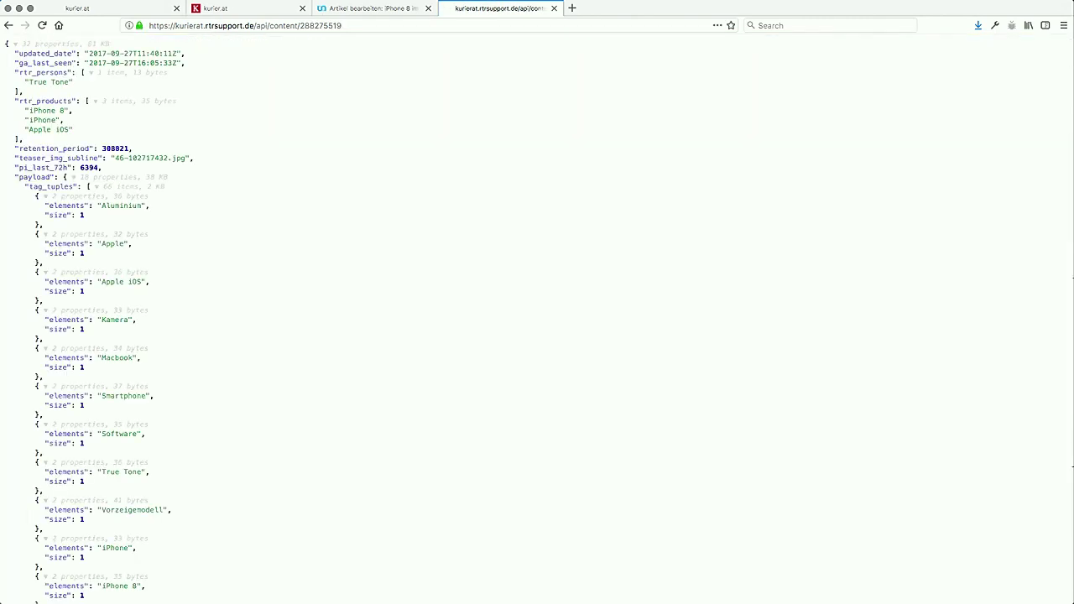
{"action": "key", "text": "super+plus"}
{"action": "key", "text": "super+plus"}
{"action": "key", "text": "super+plus"}
{"action": "key", "text": "super+plus"}
{"action": "key", "text": "super+plus"}
{"action": "key", "text": "super+plus"}
{"action": "key", "text": "super+plus"}
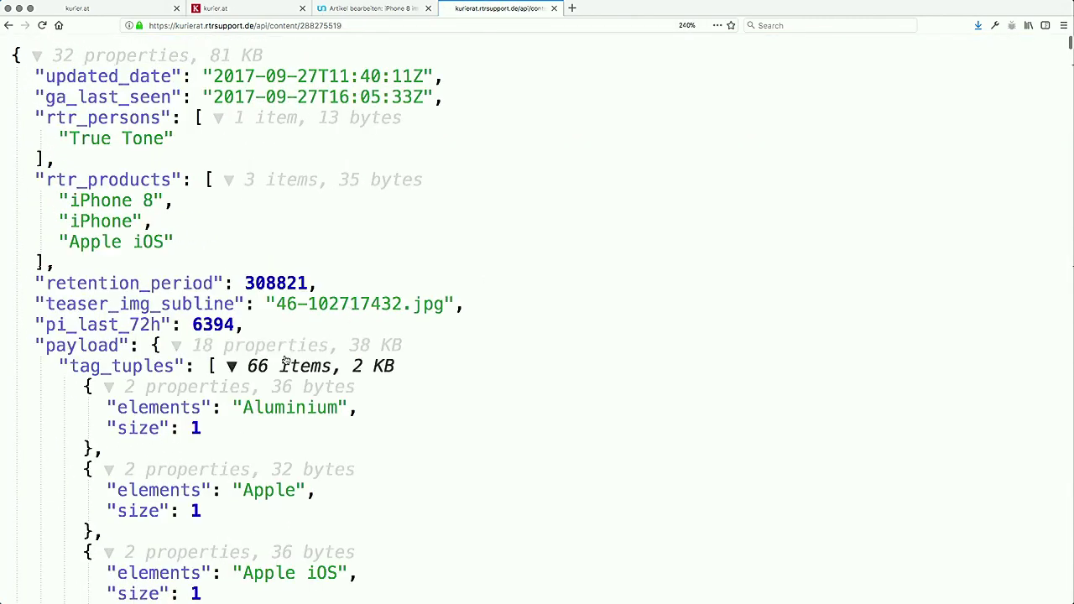
- Collapse the tag_tuples and tags arrays inside the payload of the JSON output
{"action": "right_click", "coordinate": [232, 362]}
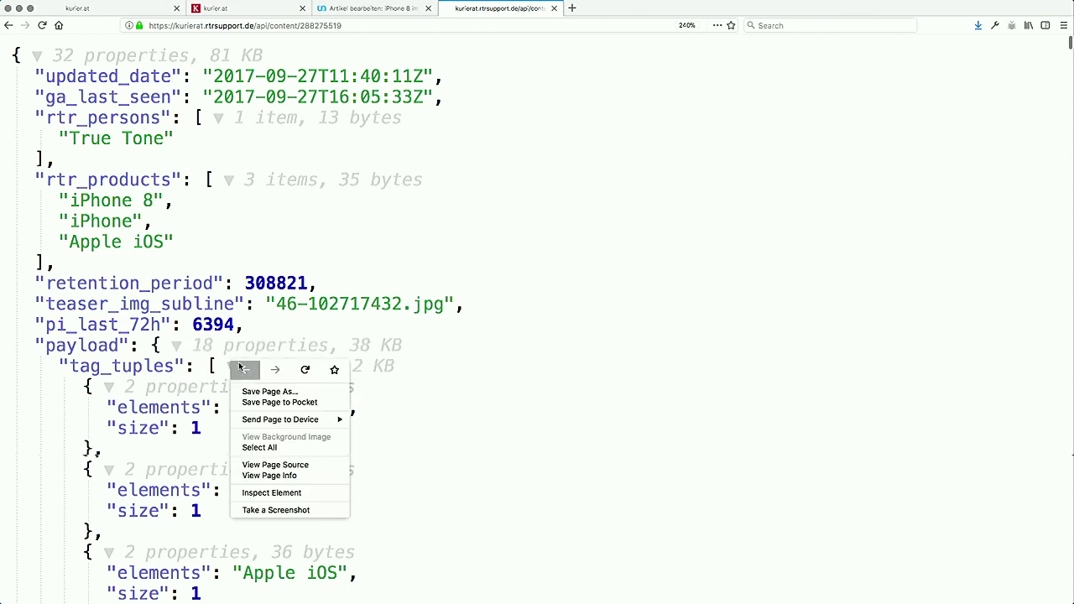
{"action": "left_click", "coordinate": [252, 348]}
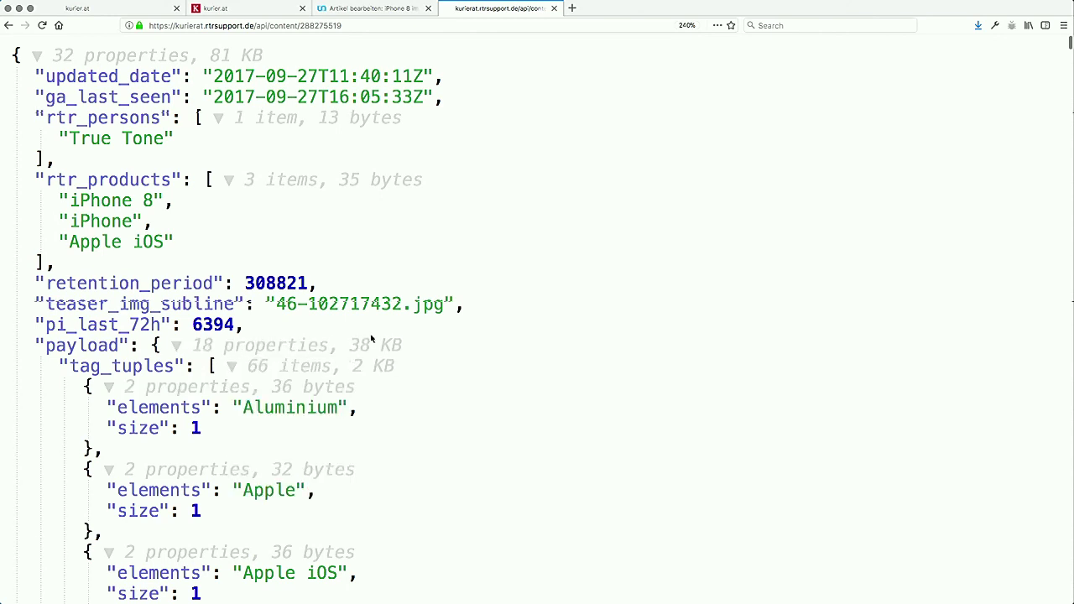
{"action": "left_click", "coordinate": [244, 365]}
{"action": "scroll", "coordinate": [238, 395], "scroll_direction": "down", "scroll_amount": 4}
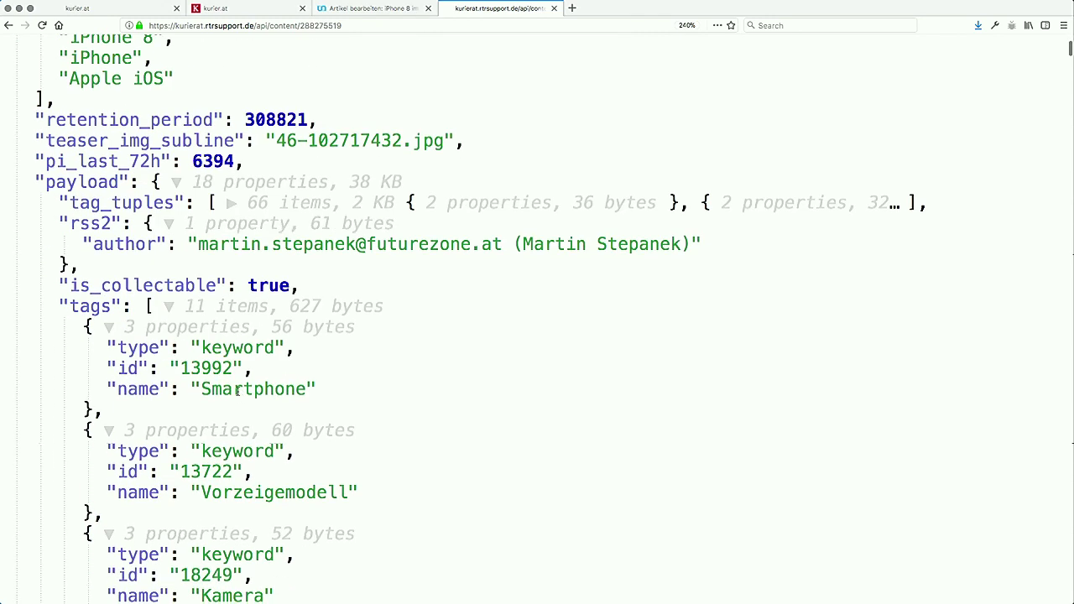
{"action": "scroll", "coordinate": [238, 394], "scroll_direction": "down", "scroll_amount": 6}
{"action": "scroll", "coordinate": [304, 395], "scroll_direction": "up", "scroll_amount": 6}
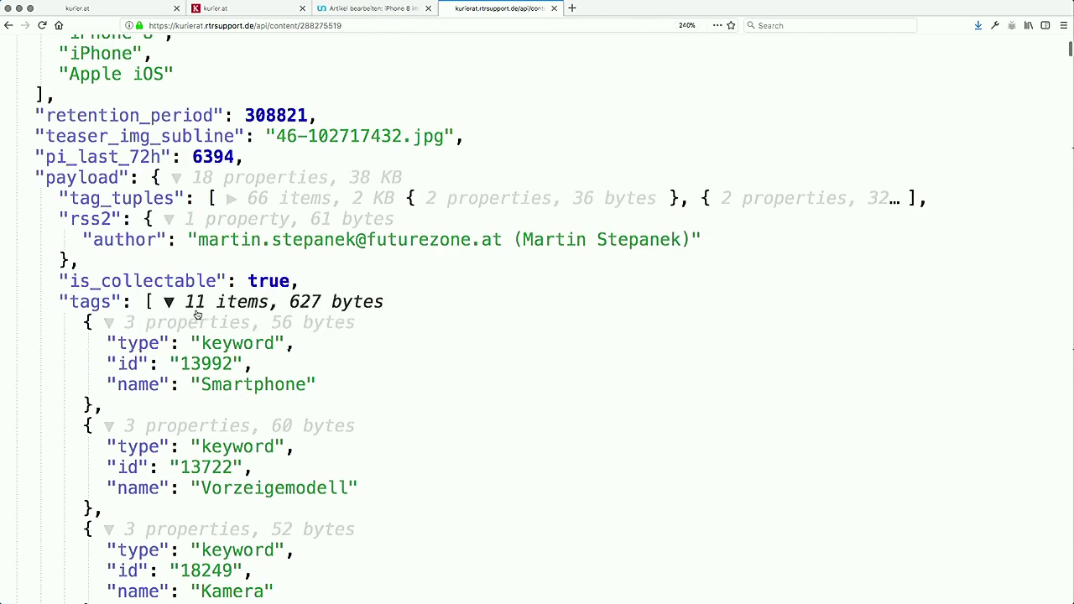
{"action": "left_click", "coordinate": [172, 302]}
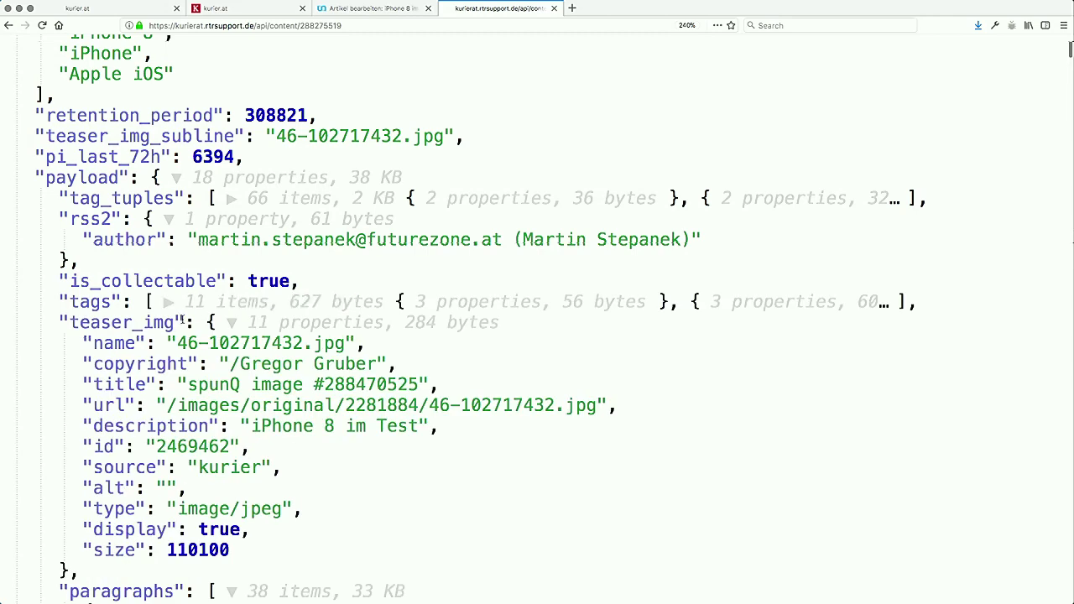
- Examine the teaser_img and paragraphs data, including the text and gallery paragraph types
{"action": "scroll", "coordinate": [199, 318], "scroll_direction": "down", "scroll_amount": 6}
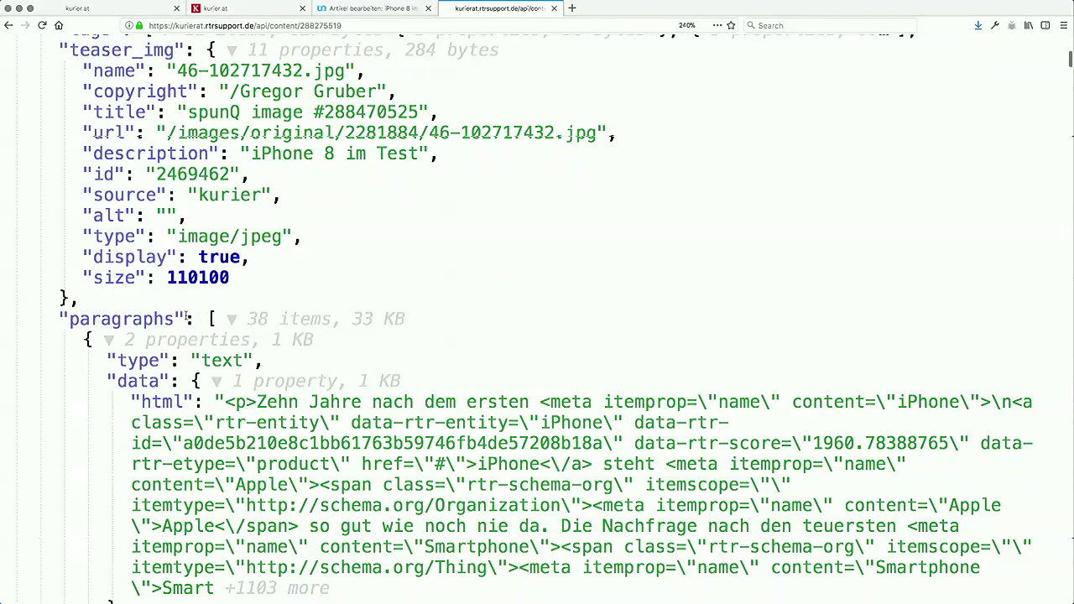
{"action": "scroll", "coordinate": [165, 318], "scroll_direction": "down", "scroll_amount": 1}
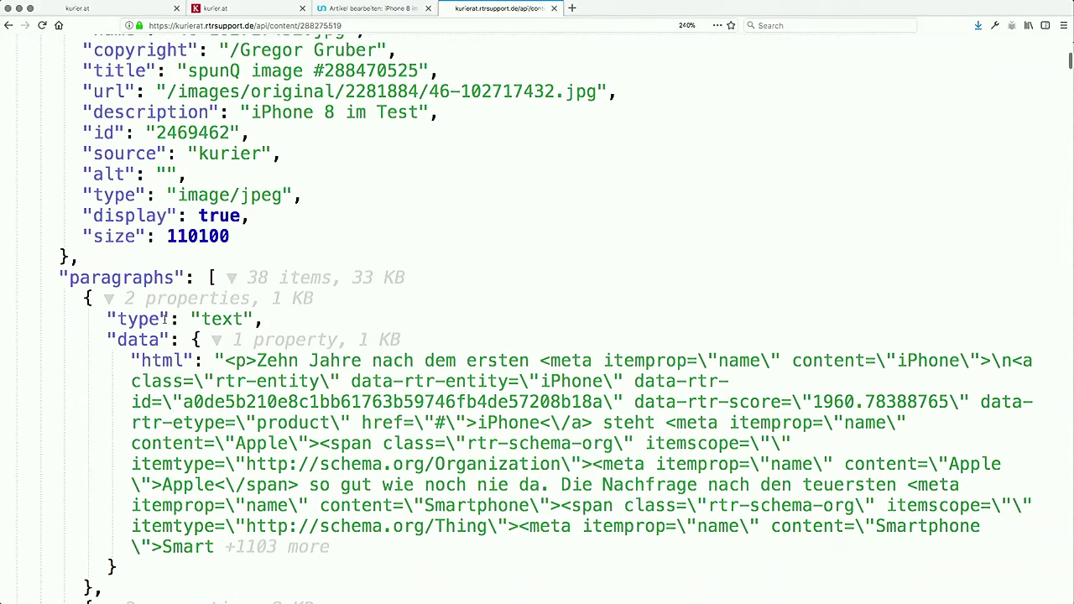
{"action": "scroll", "coordinate": [165, 319], "scroll_direction": "down", "scroll_amount": 15}
{"action": "scroll", "coordinate": [166, 323], "scroll_direction": "down", "scroll_amount": 9}
{"action": "scroll", "coordinate": [165, 322], "scroll_direction": "up", "scroll_amount": 13}
{"action": "scroll", "coordinate": [164, 322], "scroll_direction": "up", "scroll_amount": 4}
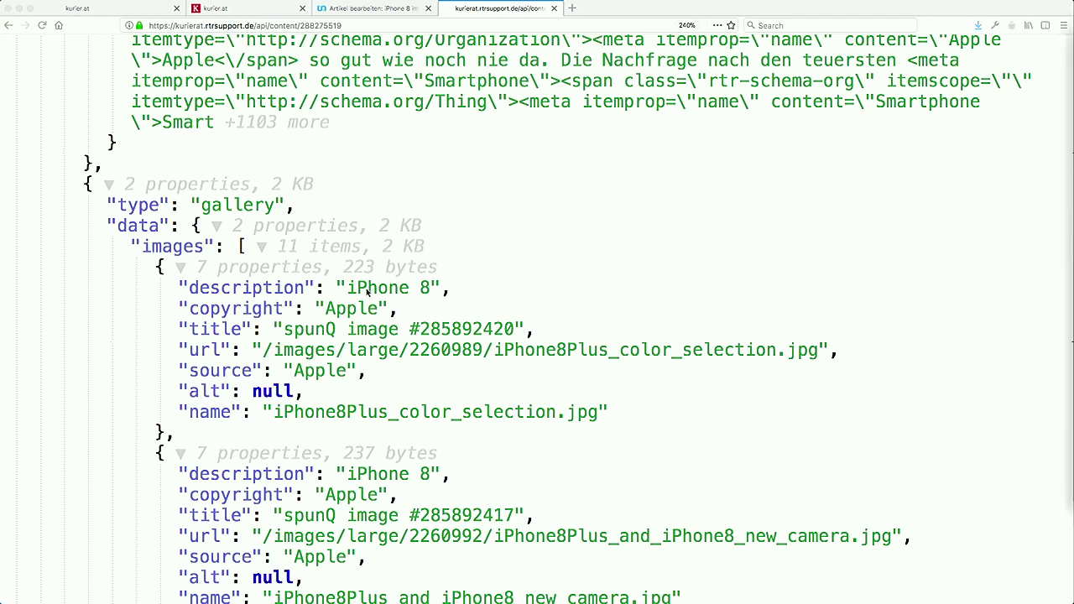
{"action": "key", "text": "ctrl+shift+Tab"}
{"action": "scroll", "coordinate": [328, 364], "scroll_direction": "down", "scroll_amount": 10}
{"action": "scroll", "coordinate": [330, 370], "scroll_direction": "down", "scroll_amount": 15}
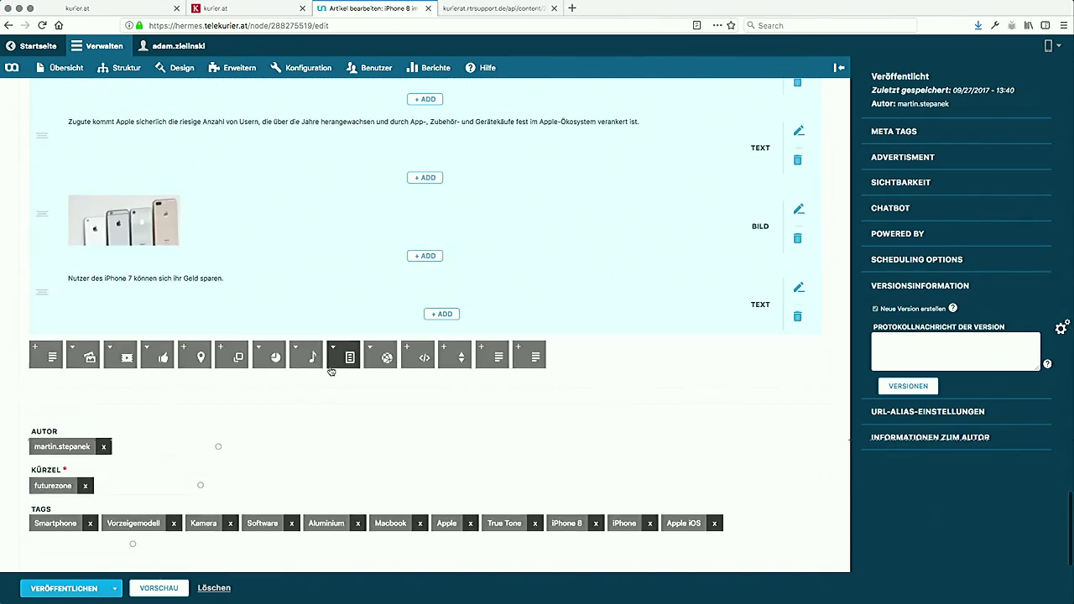
{"action": "left_click", "coordinate": [443, 314]}
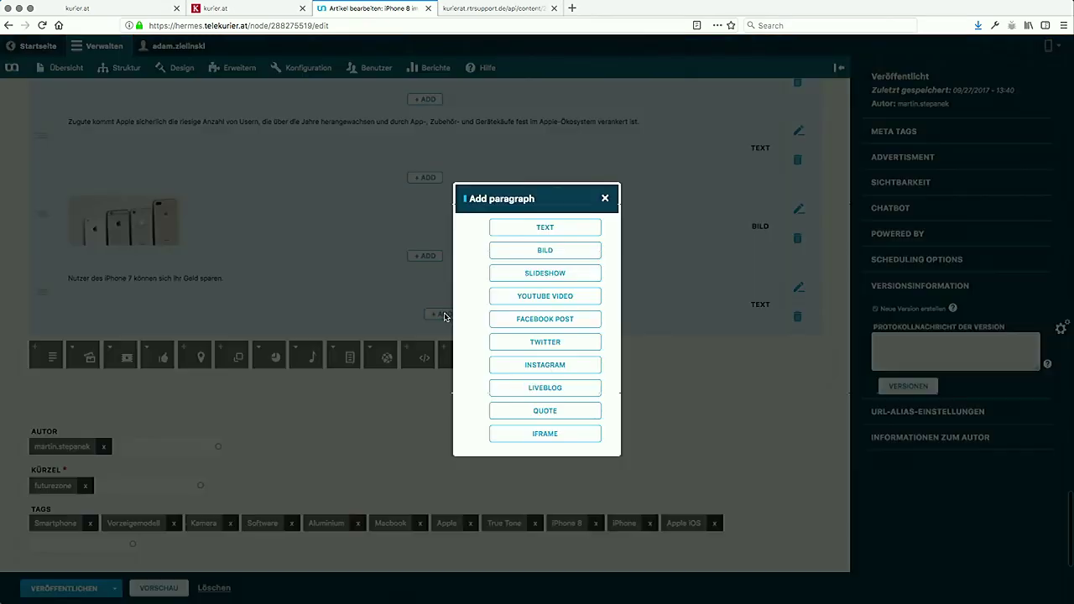
{"action": "left_click", "coordinate": [544, 270]}
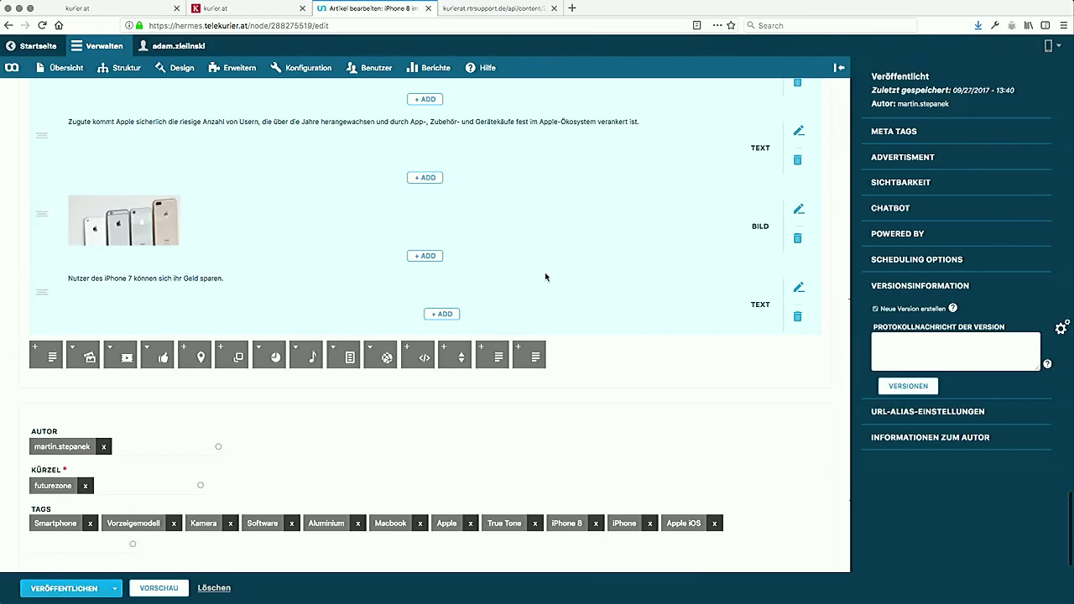
{"action": "left_click", "coordinate": [442, 315]}
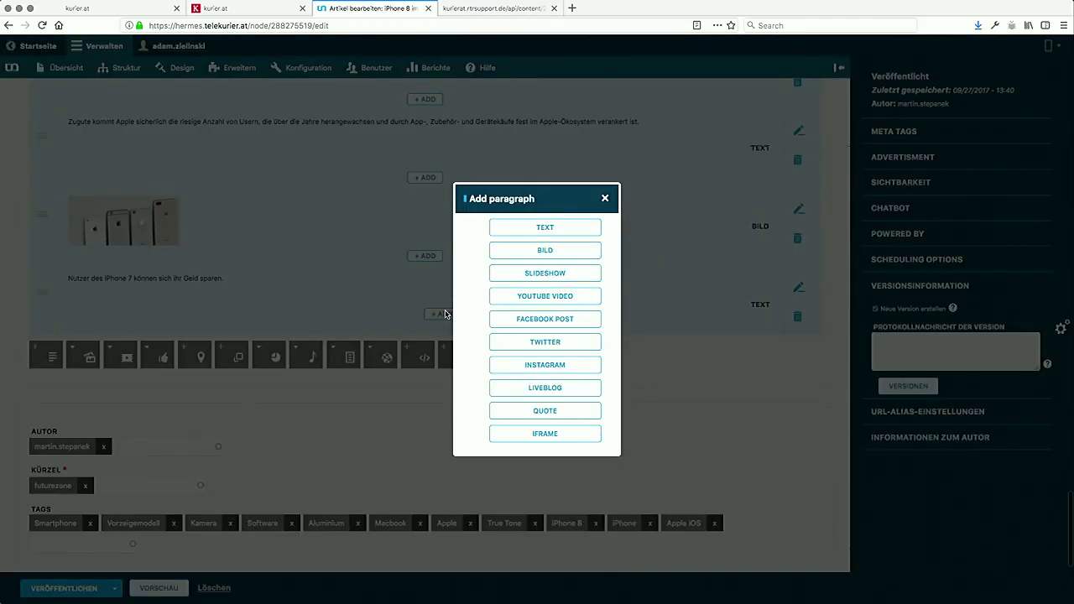
{"action": "left_click", "coordinate": [554, 299]}
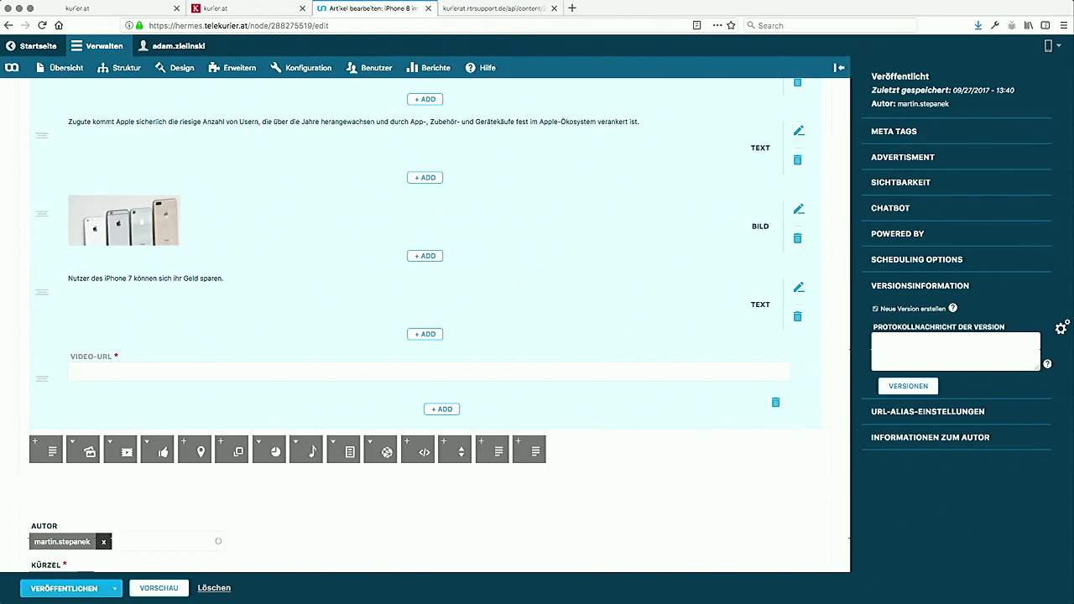
{"action": "left_click", "coordinate": [564, 374]}
{"action": "type", "text": "https://www.youtube.com/watch?v=ftuUiXpFhwU"}
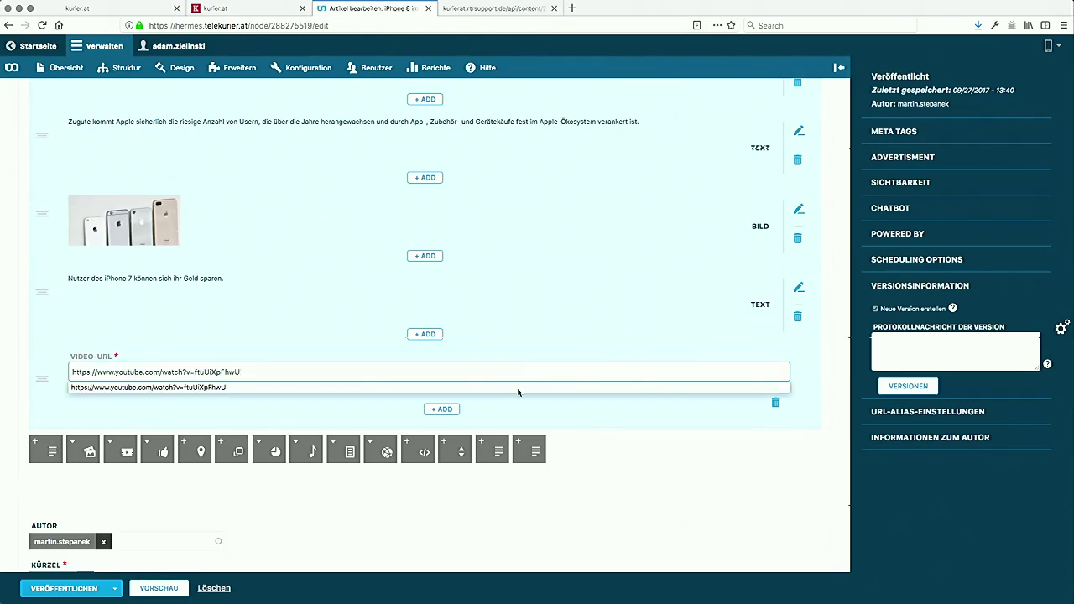
- Publish the article with its new video paragraph
{"action": "scroll", "coordinate": [433, 528], "scroll_direction": "down", "scroll_amount": 5}
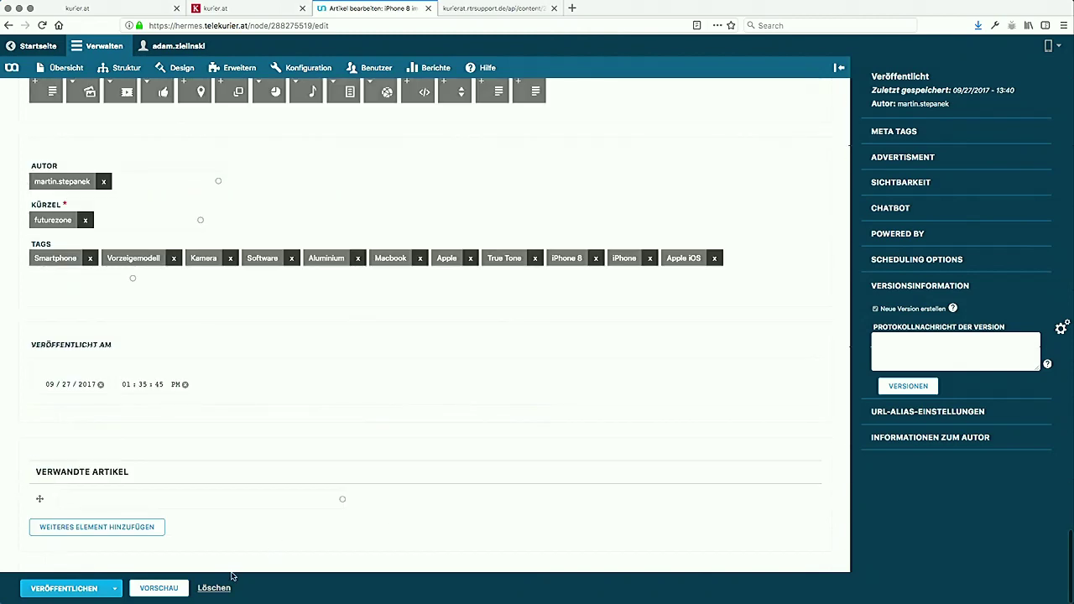
{"action": "left_click", "coordinate": [66, 596]}
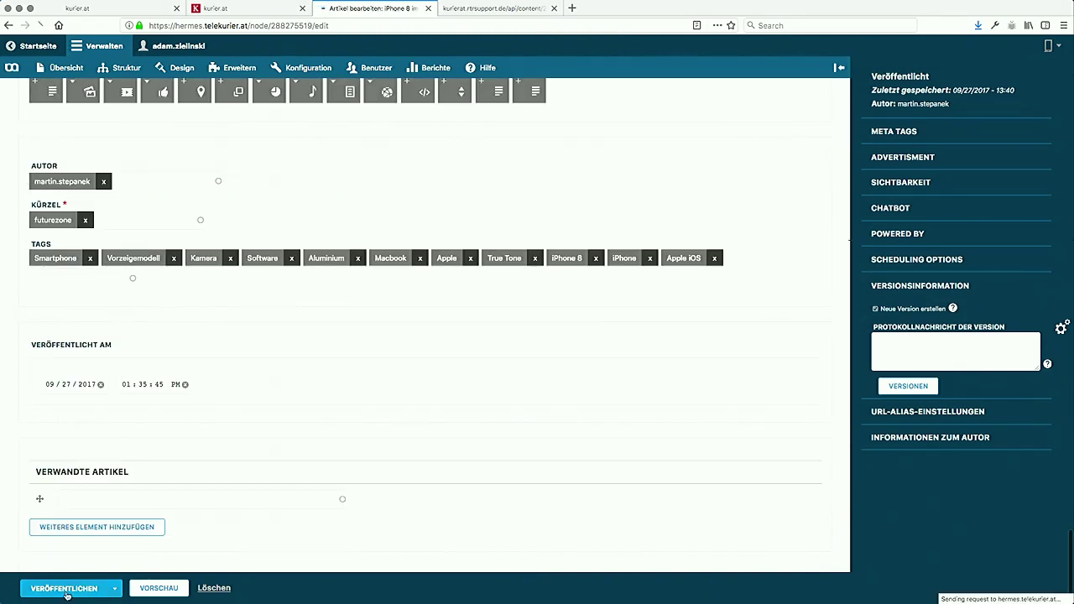
{"action": "scroll", "coordinate": [276, 433], "scroll_direction": "up", "scroll_amount": 5}
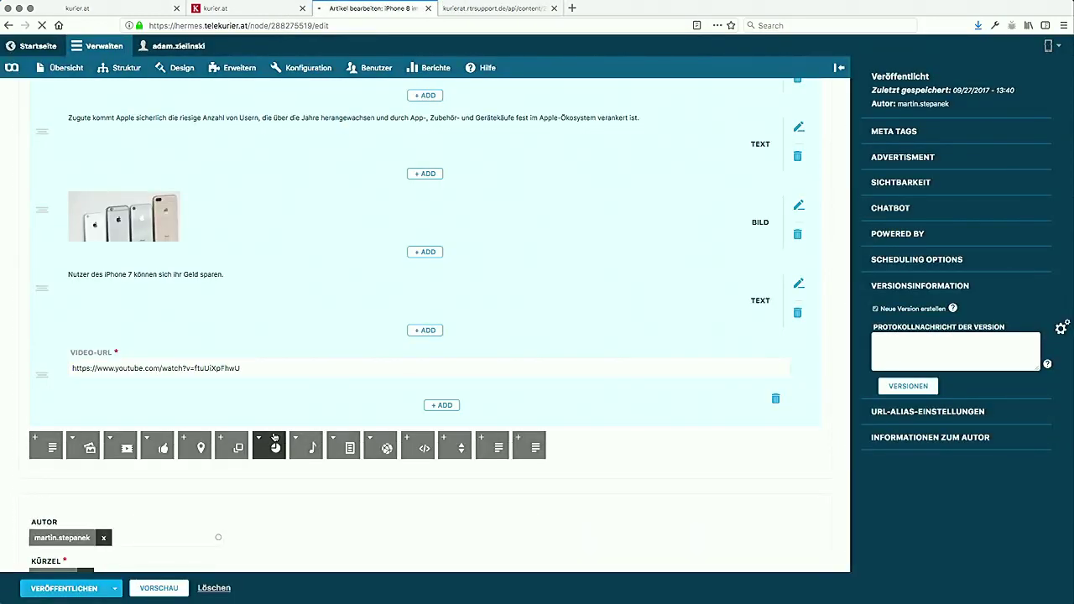
{"action": "scroll", "coordinate": [273, 437], "scroll_direction": "up", "scroll_amount": 2}
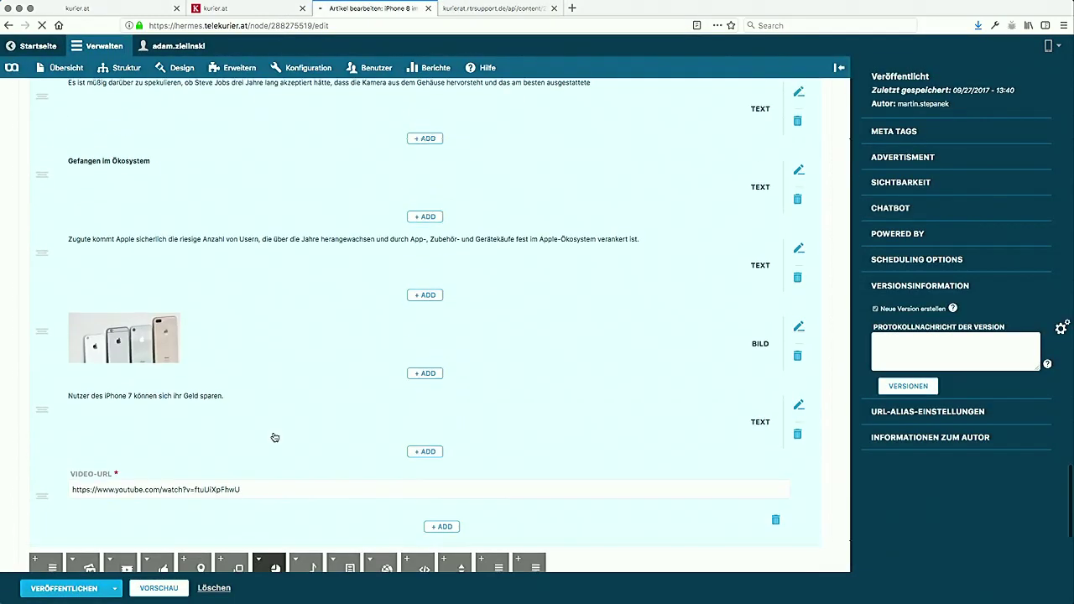
{"action": "scroll", "coordinate": [273, 436], "scroll_direction": "up", "scroll_amount": 5}
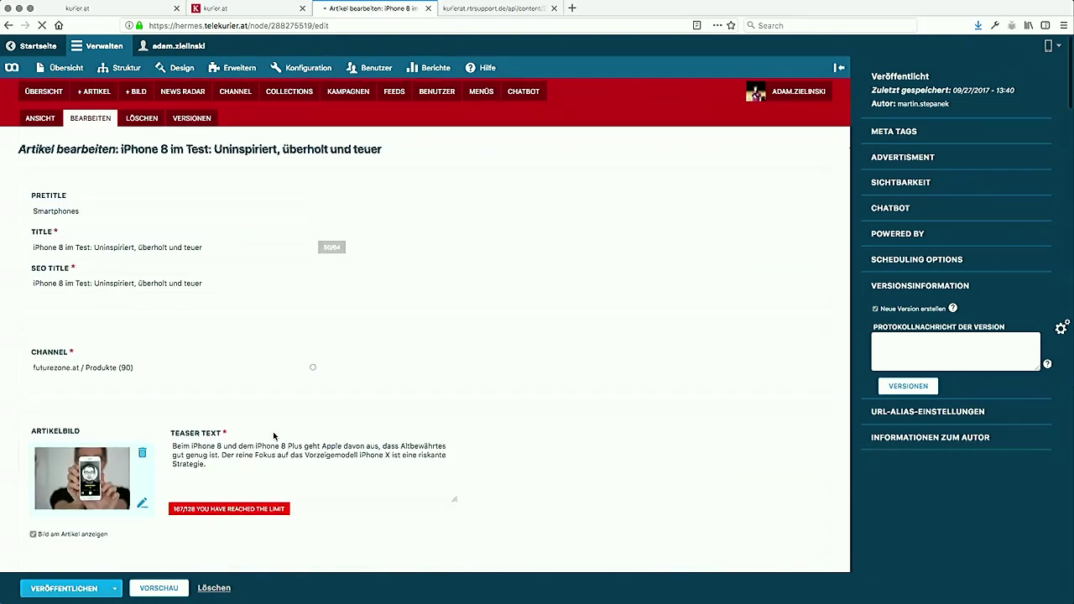
{"action": "scroll", "coordinate": [273, 436], "scroll_direction": "down", "scroll_amount": 15}
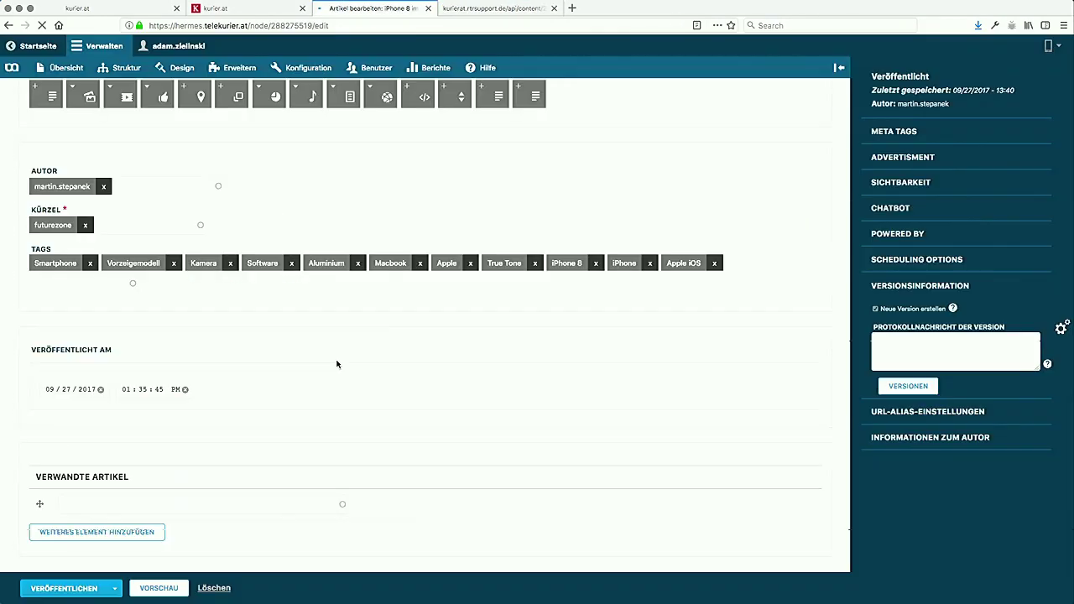
{"action": "key", "text": "ctrl+Tab"}
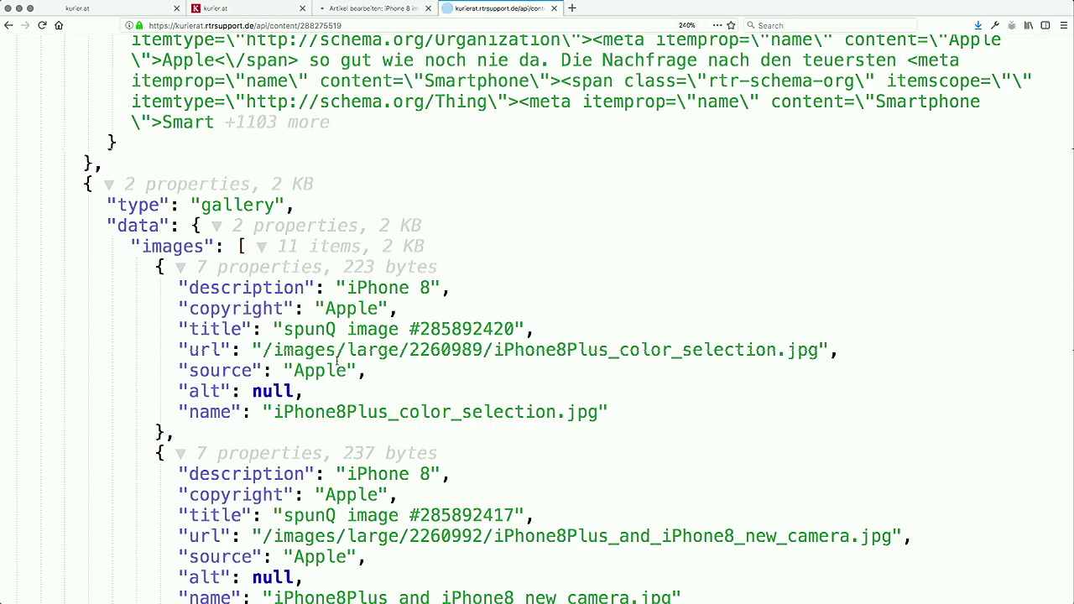
{"action": "key", "text": "ctrl+shift+Tab"}
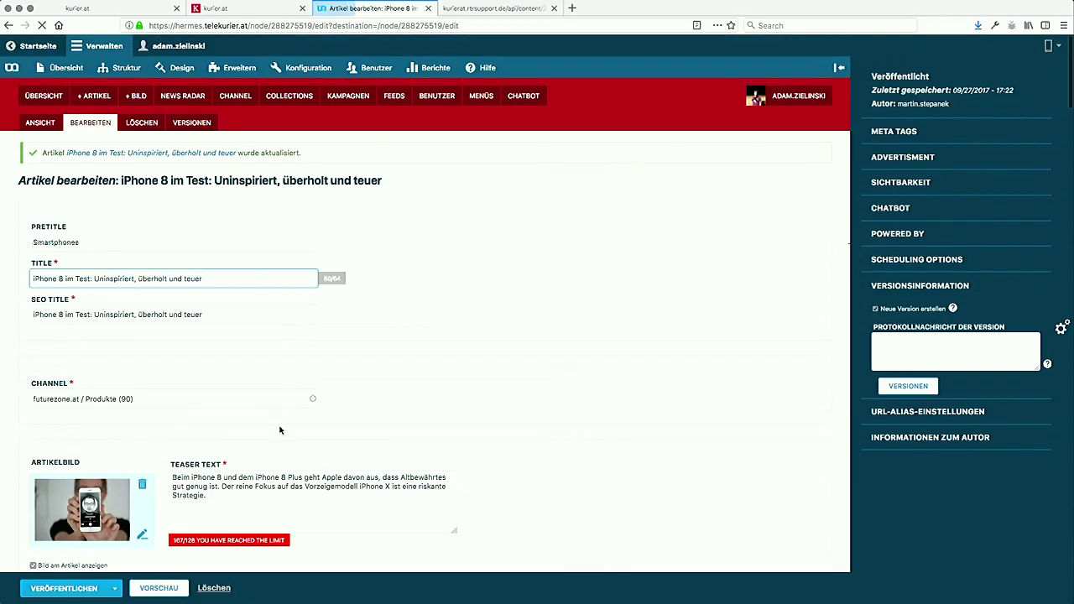
- Reload the article's API output and search it for "youtub"
{"action": "key", "text": "ctrl+Tab"}
{"action": "key", "text": "super+r"}
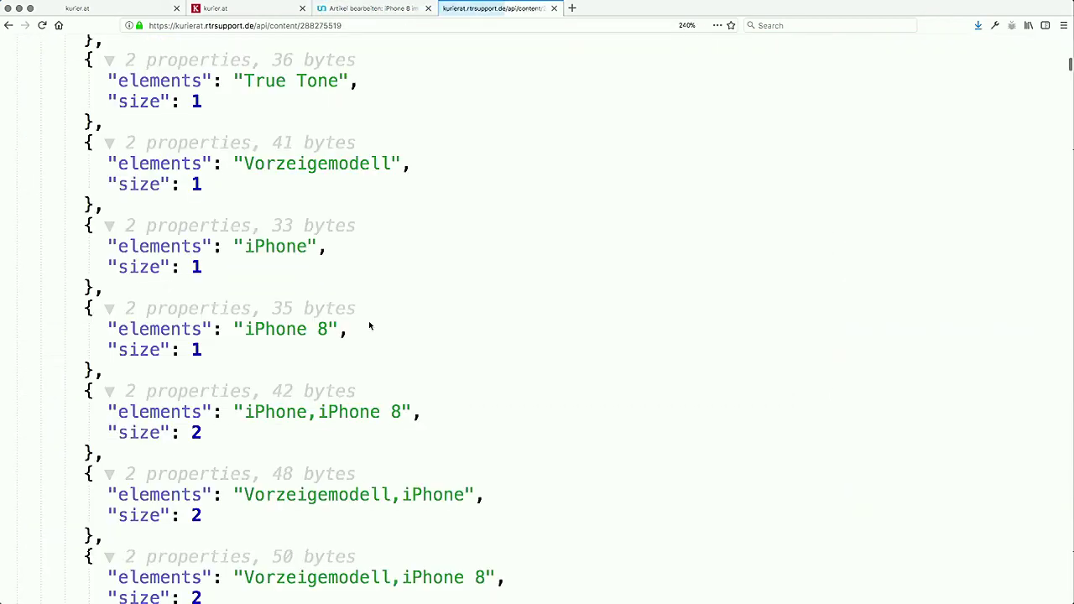
{"action": "key", "text": "super+f"}
{"action": "type", "text": "youtub"}
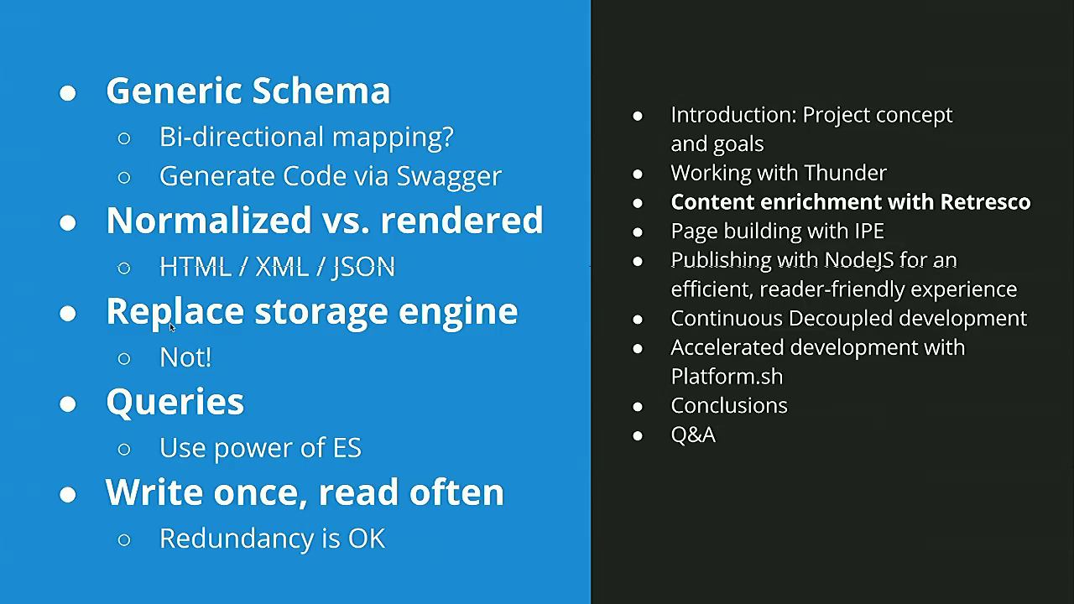
{"action": "mouse_move", "coordinate": [198, 601]}
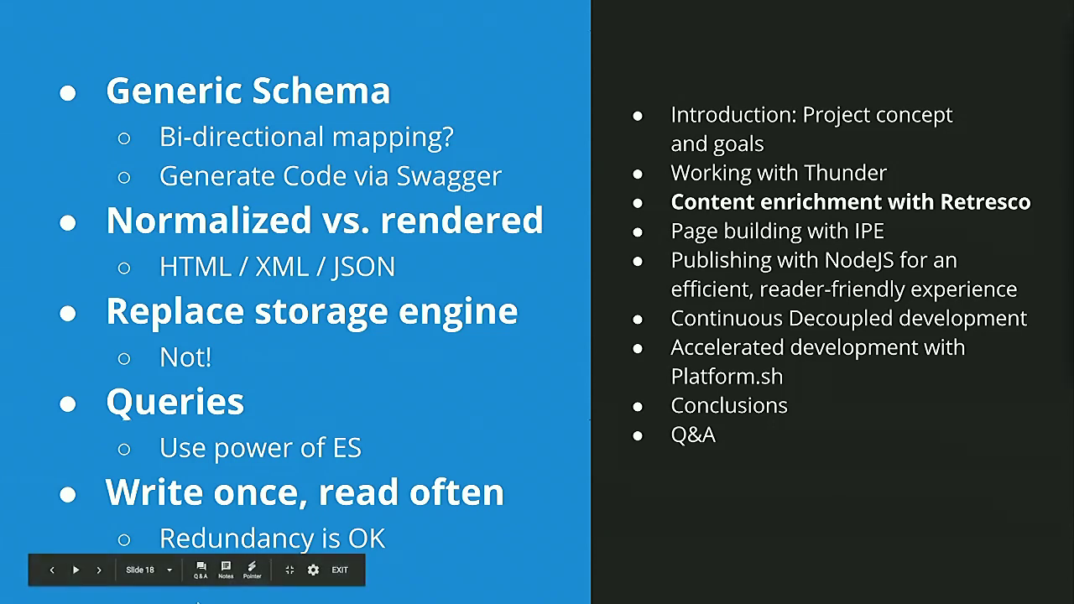
{"action": "key", "text": "Right"}
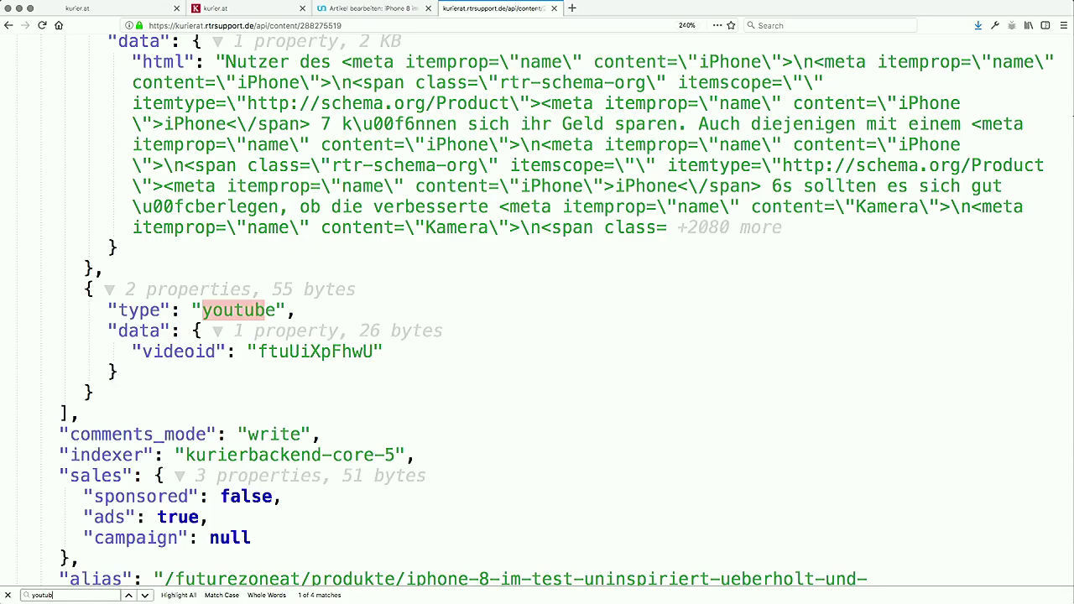
- Open the News Radar dashboard in a new tab and add the first topic's first image, about the new Innsbruck bishop, to the selected items
{"action": "key", "text": "super+t"}
{"action": "key", "text": "Return"}
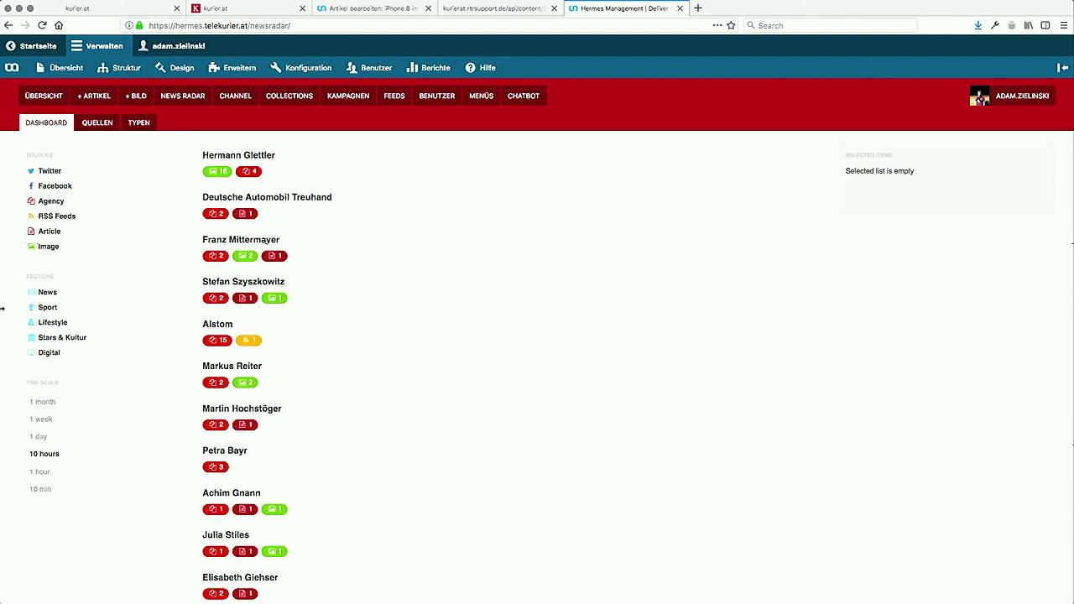
{"action": "left_click", "coordinate": [262, 157]}
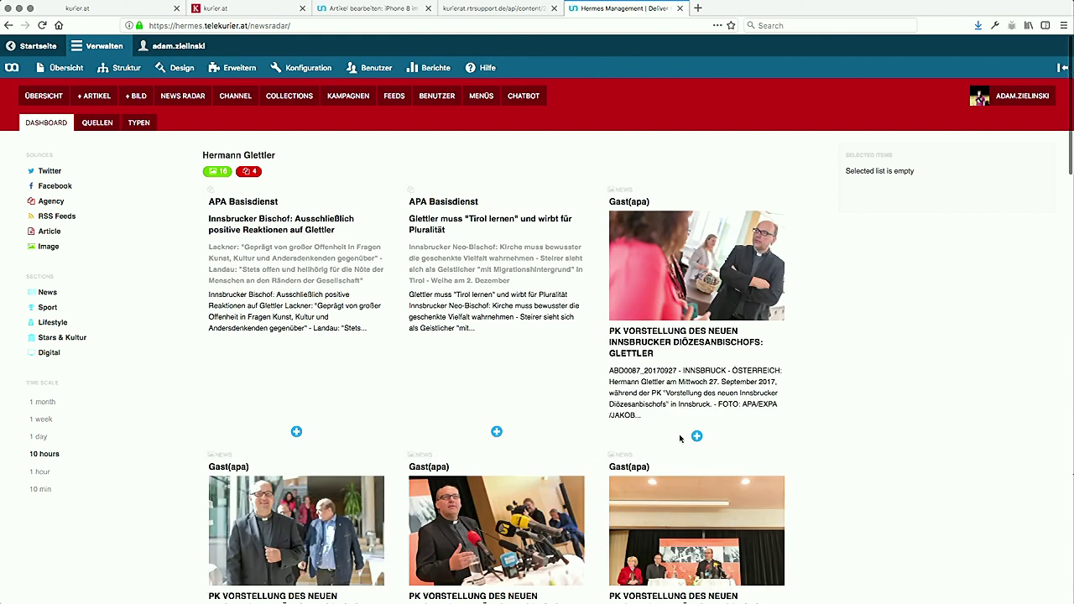
{"action": "left_click", "coordinate": [697, 435]}
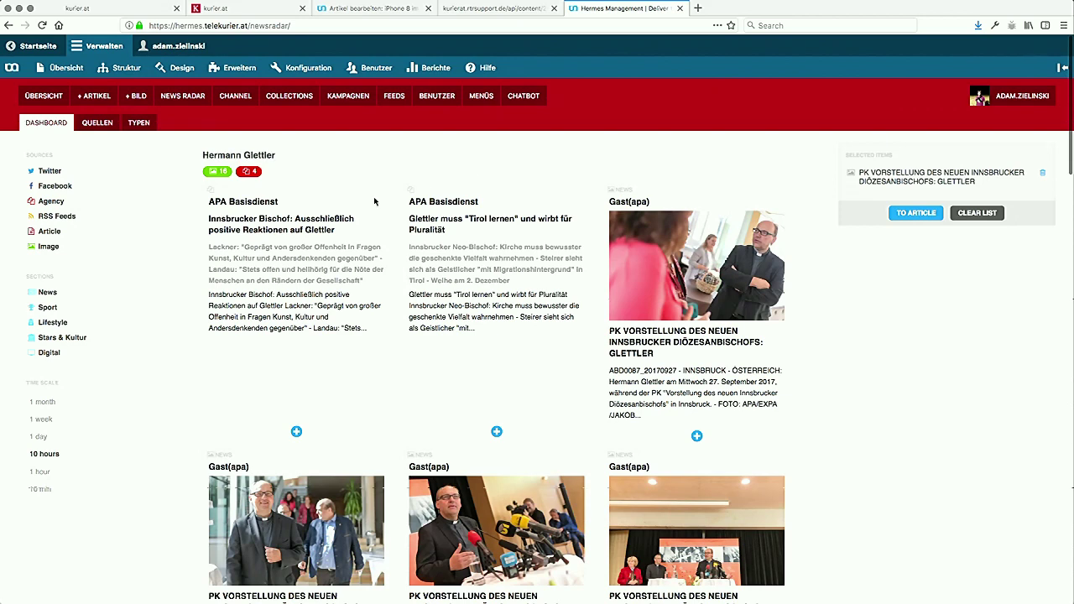
{"action": "left_click", "coordinate": [285, 158]}
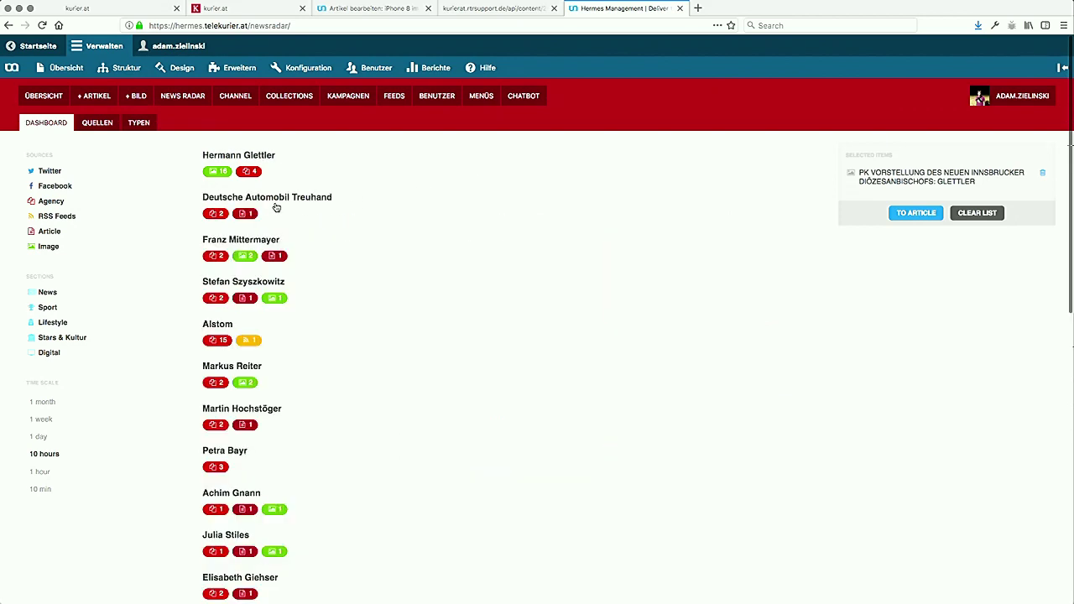
- Add the fourth topic's agency report "Wiener Börse (Nachmittag) - ATX dreht leicht ins Plus" to the selection and create an article from the selected items
{"action": "left_click", "coordinate": [252, 282]}
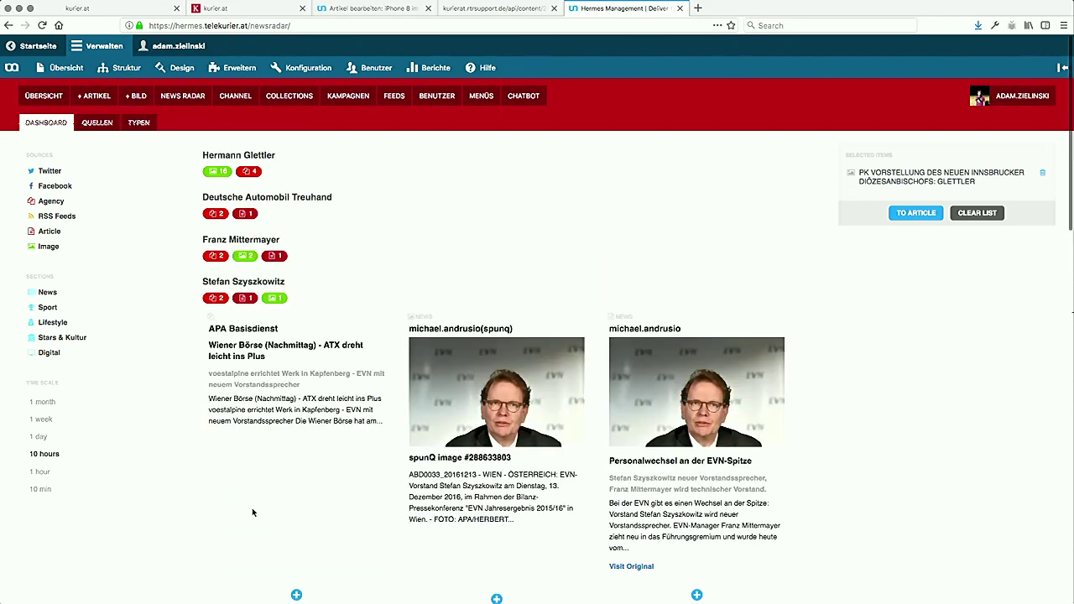
{"action": "scroll", "coordinate": [252, 509], "scroll_direction": "down", "scroll_amount": 2}
{"action": "left_click", "coordinate": [296, 510]}
{"action": "scroll", "coordinate": [825, 355], "scroll_direction": "up", "scroll_amount": 2}
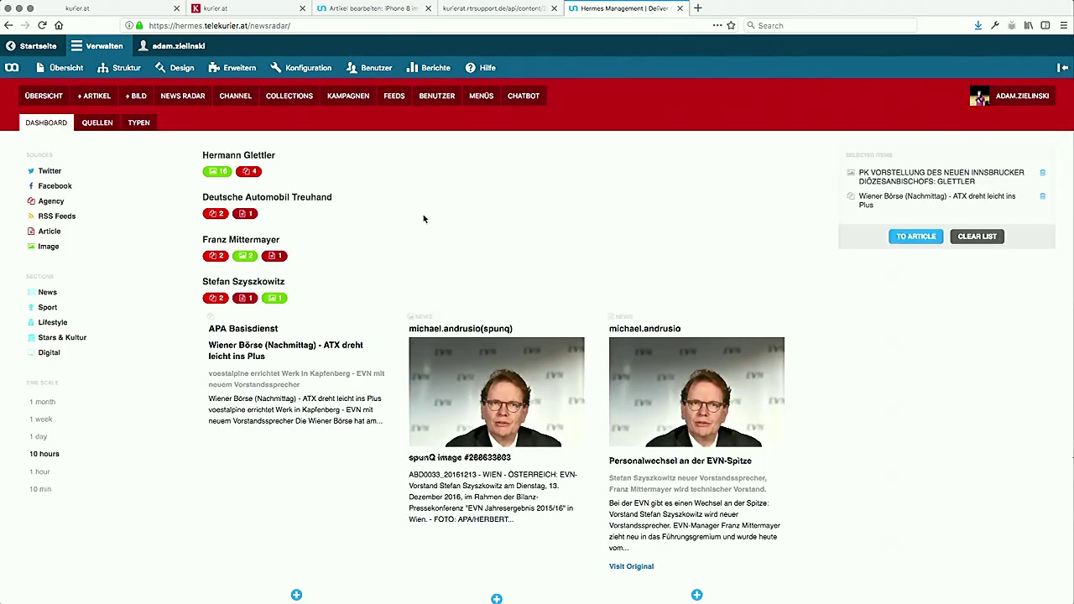
{"action": "left_click", "coordinate": [912, 241]}
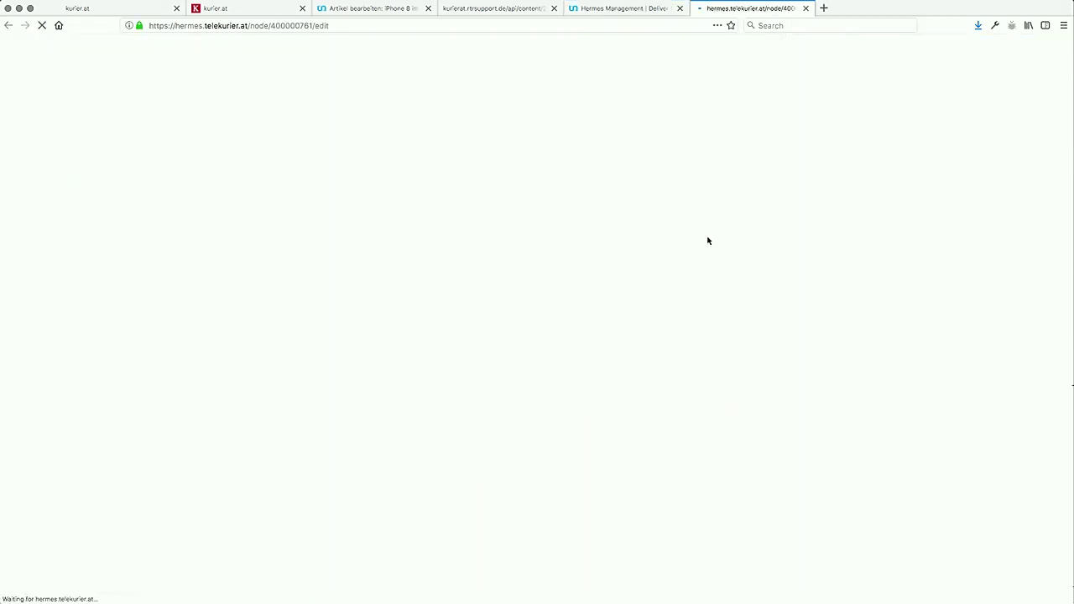
- Open the article's text paragraph with the "Wiener Börse (Nachmittag)" agency report for editing
{"action": "scroll", "coordinate": [708, 241], "scroll_direction": "down", "scroll_amount": 5}
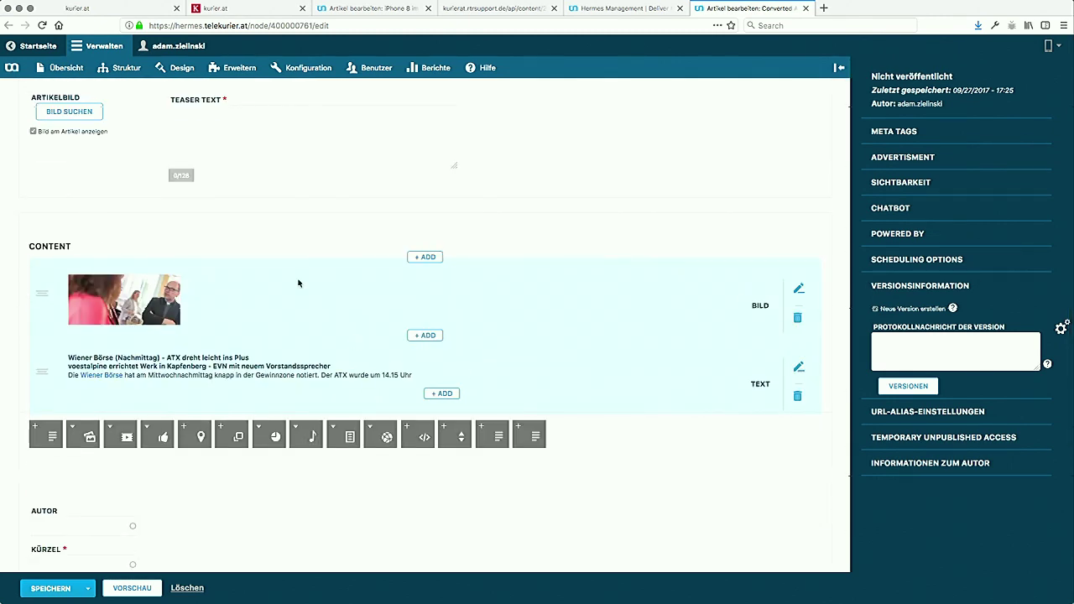
{"action": "left_click", "coordinate": [800, 367]}
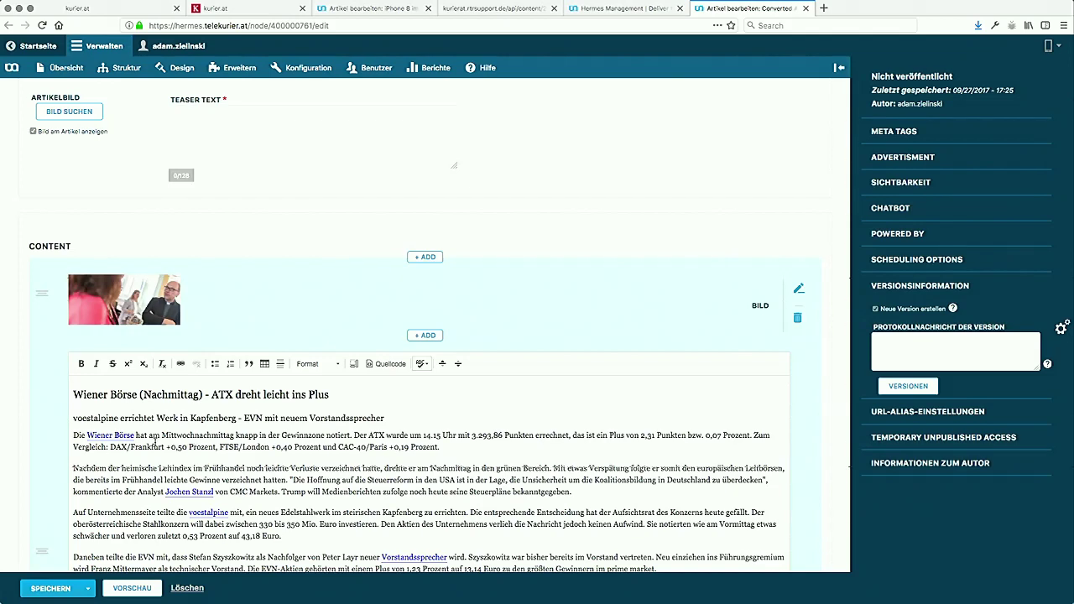
{"action": "scroll", "coordinate": [110, 451], "scroll_direction": "down", "scroll_amount": 3}
{"action": "left_click", "coordinate": [108, 431]}
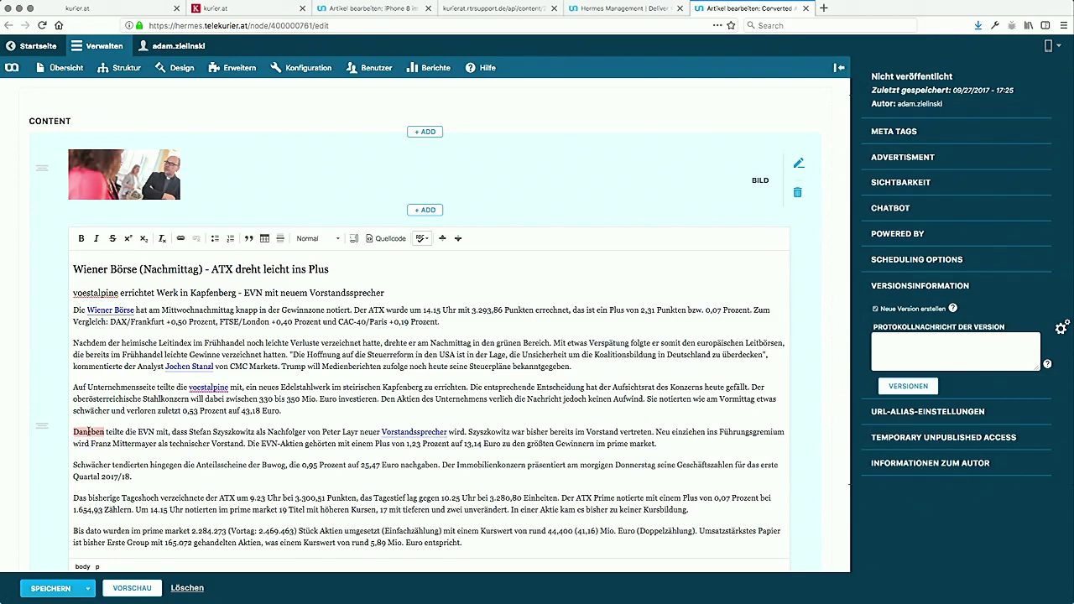
{"action": "right_click", "coordinate": [89, 431]}
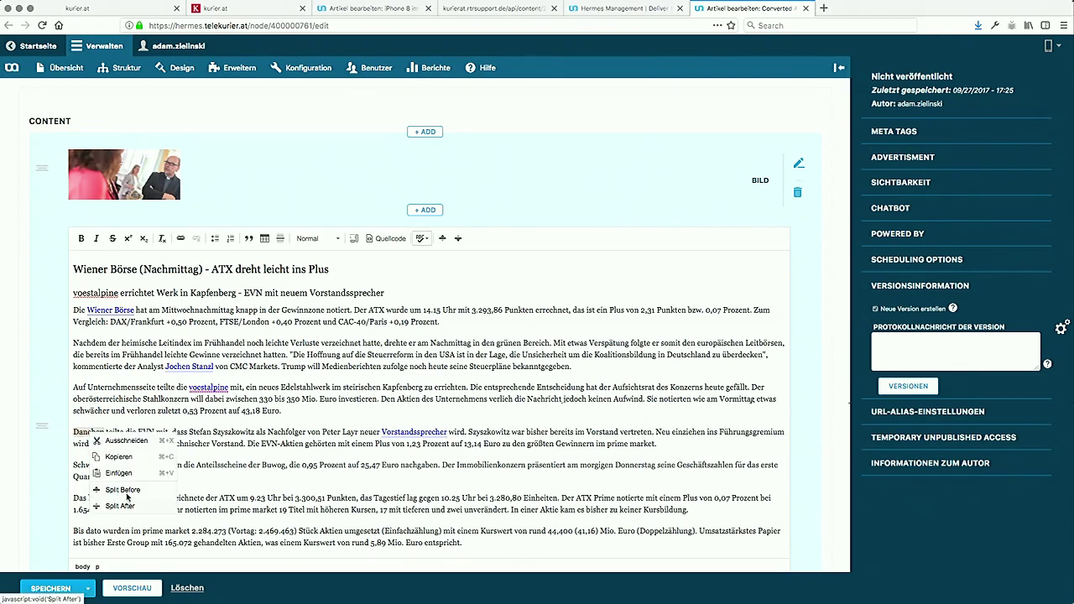
{"action": "left_click", "coordinate": [124, 505]}
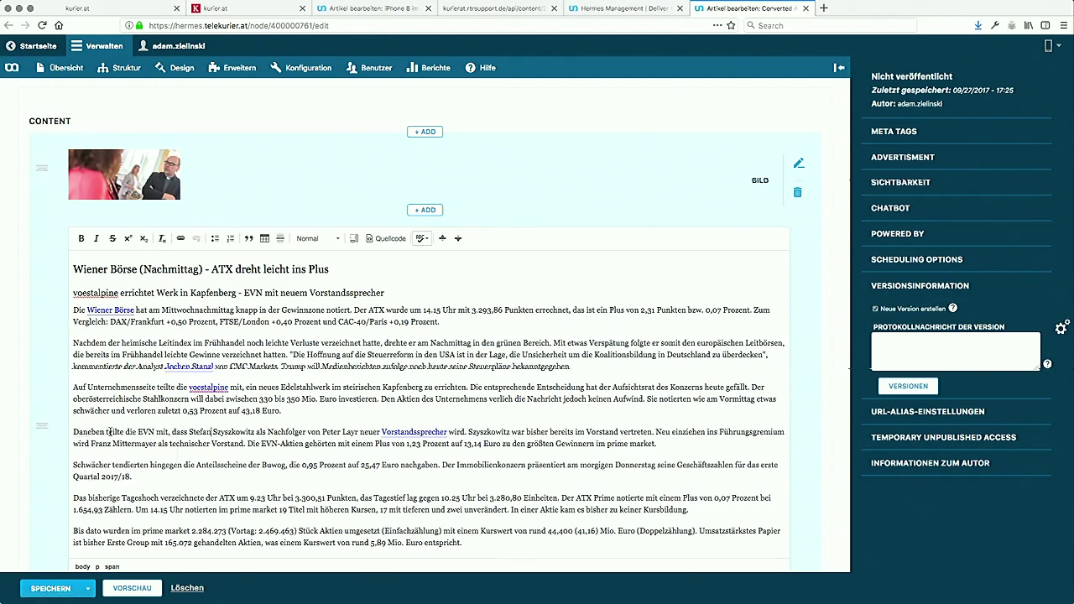
{"action": "right_click", "coordinate": [110, 432]}
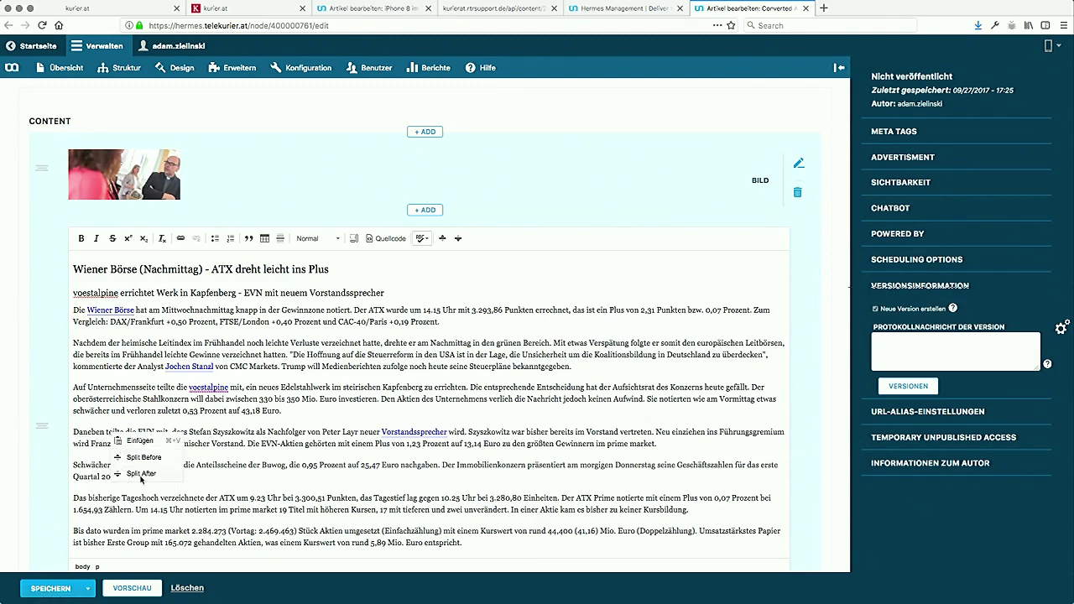
- Split the agency report's text into two text paragraphs before the passage beginning "Daneben teilte die EVN mit"
{"action": "left_click", "coordinate": [222, 432]}
{"action": "right_click", "coordinate": [232, 426]}
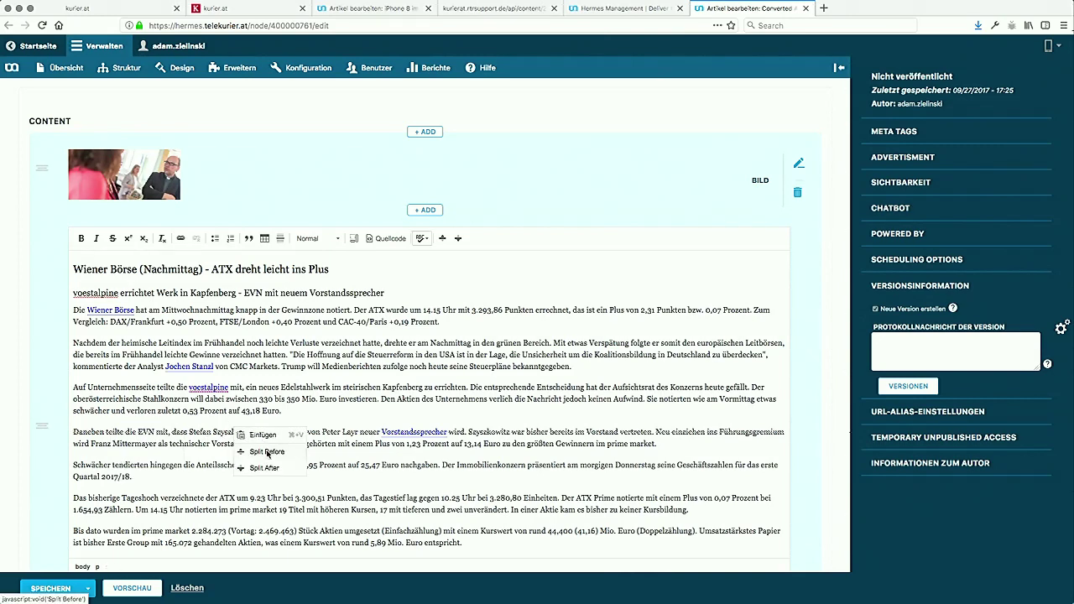
{"action": "left_click", "coordinate": [268, 452]}
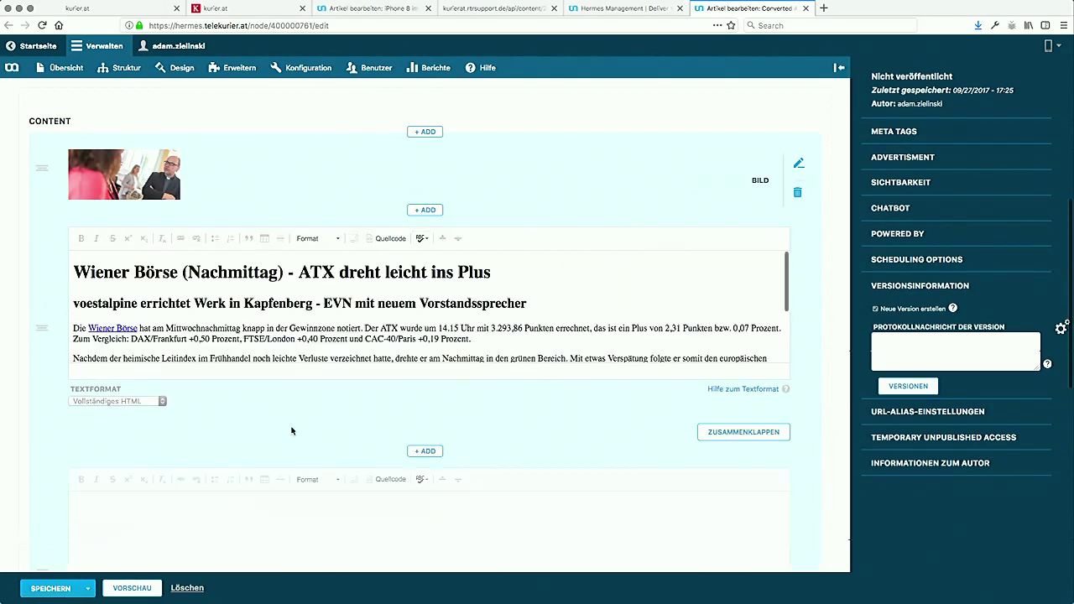
{"action": "scroll", "coordinate": [292, 431], "scroll_direction": "down", "scroll_amount": 2}
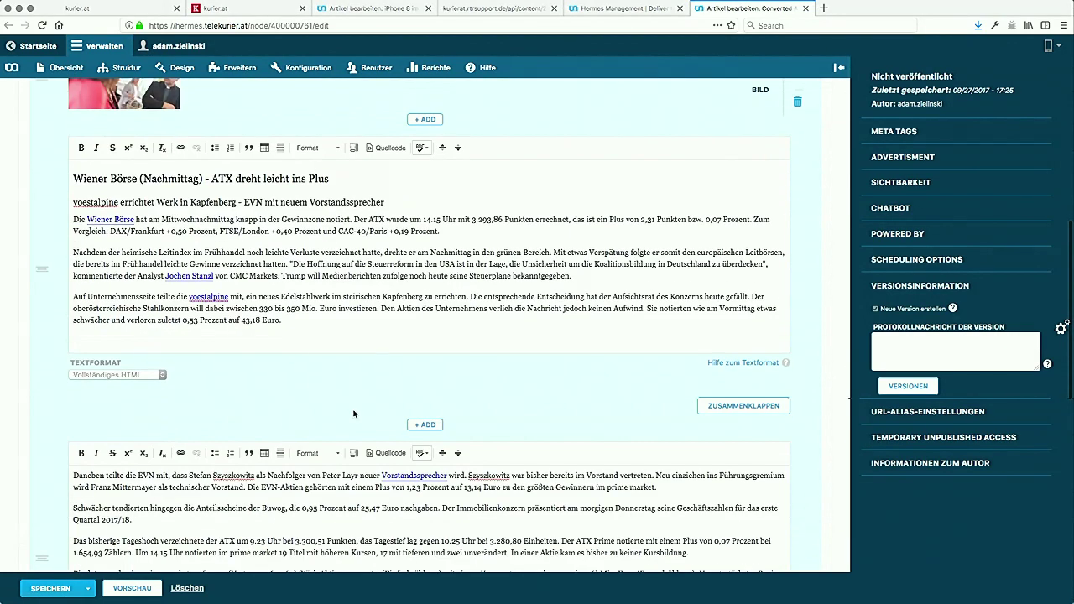
{"action": "left_click", "coordinate": [425, 425]}
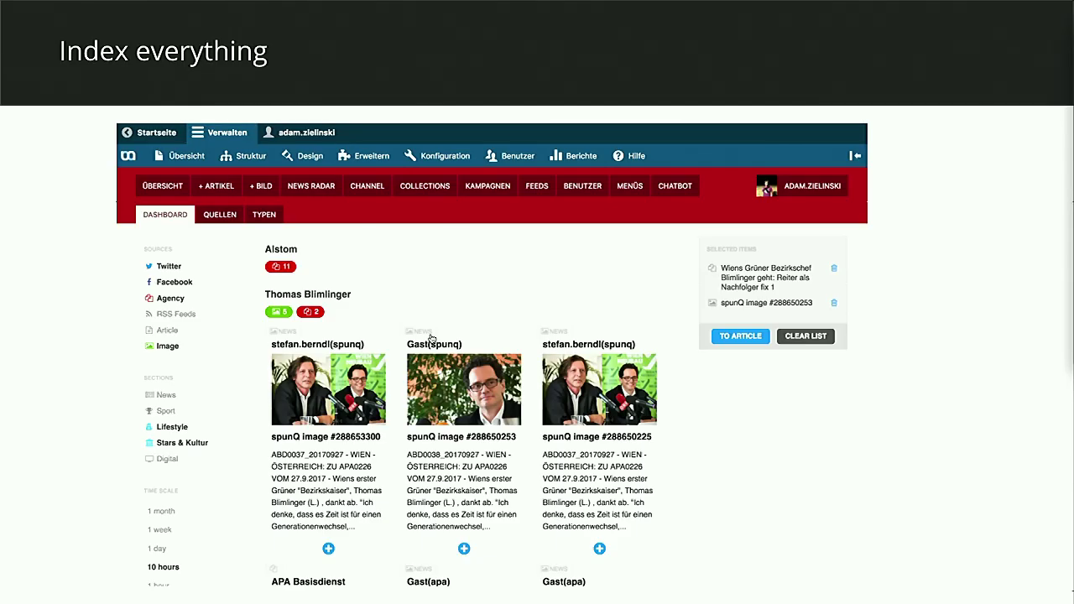
{"action": "key", "text": "Right"}
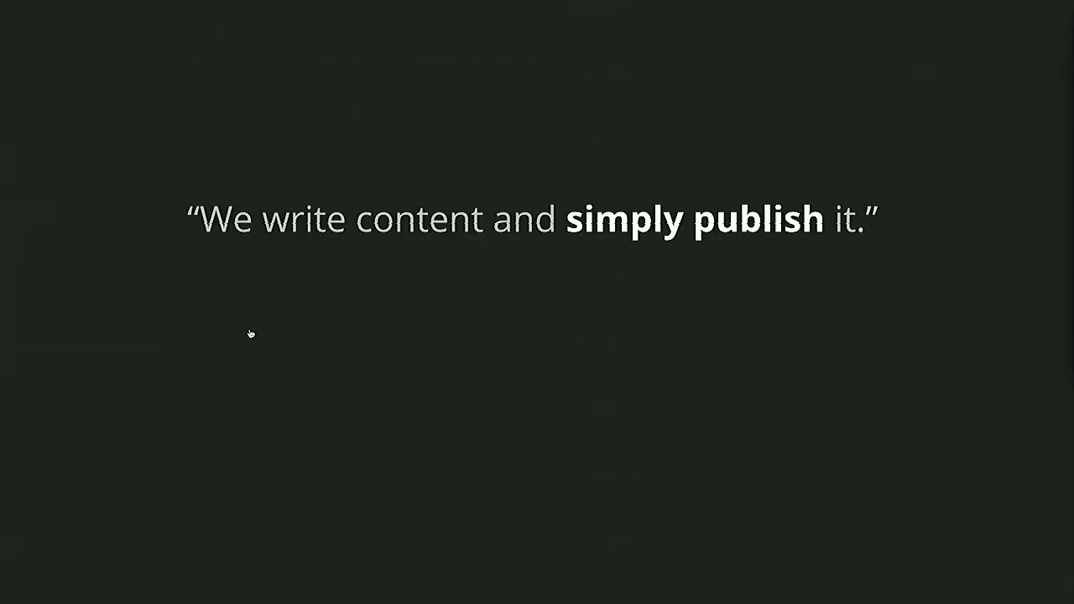